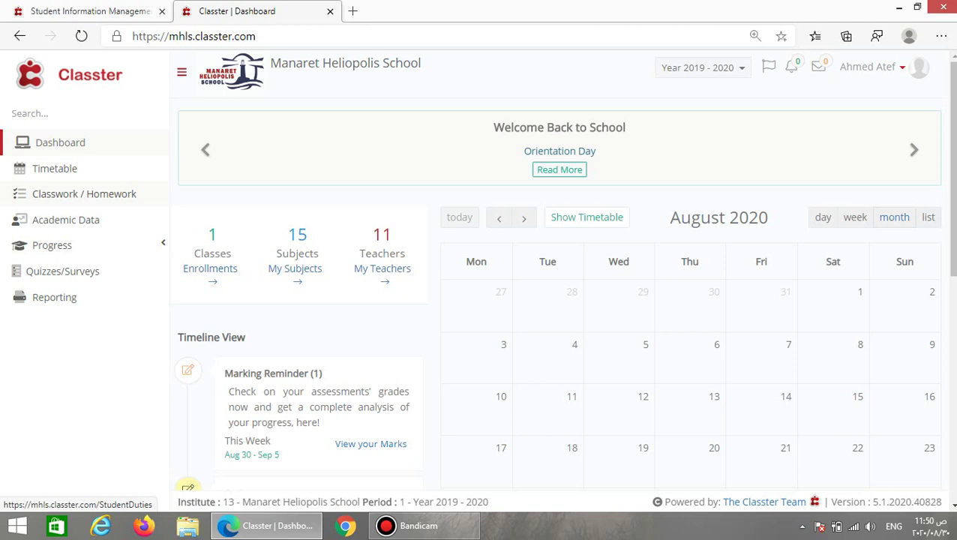
- Open the Classwork / Homework page and restrict its search filters to Class 2019 and the subject English O.L
left_click(84, 193)
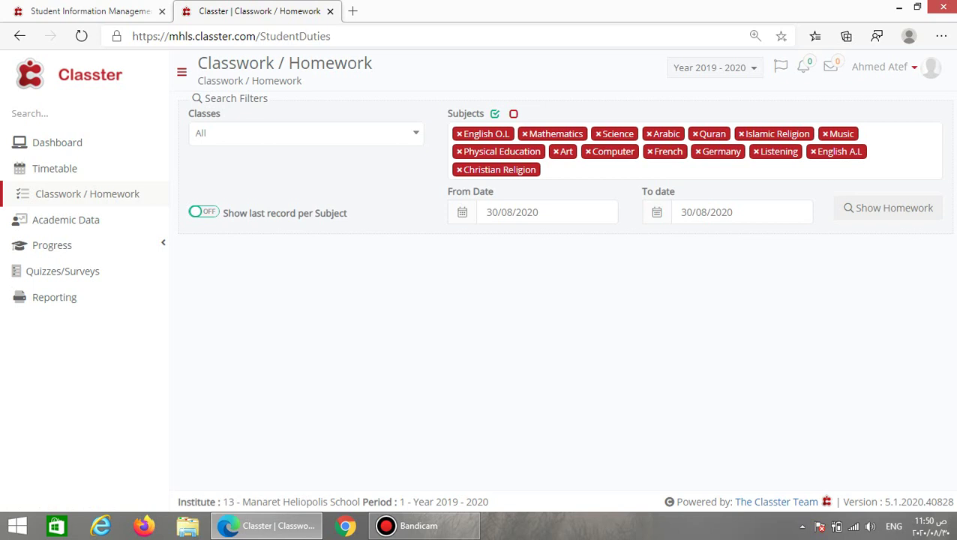
left_click(405, 134)
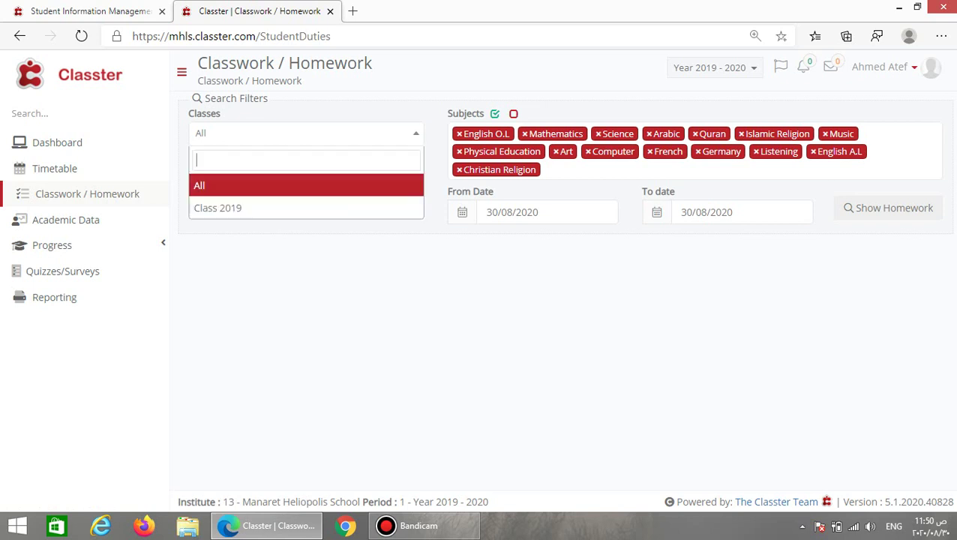
key("Return")
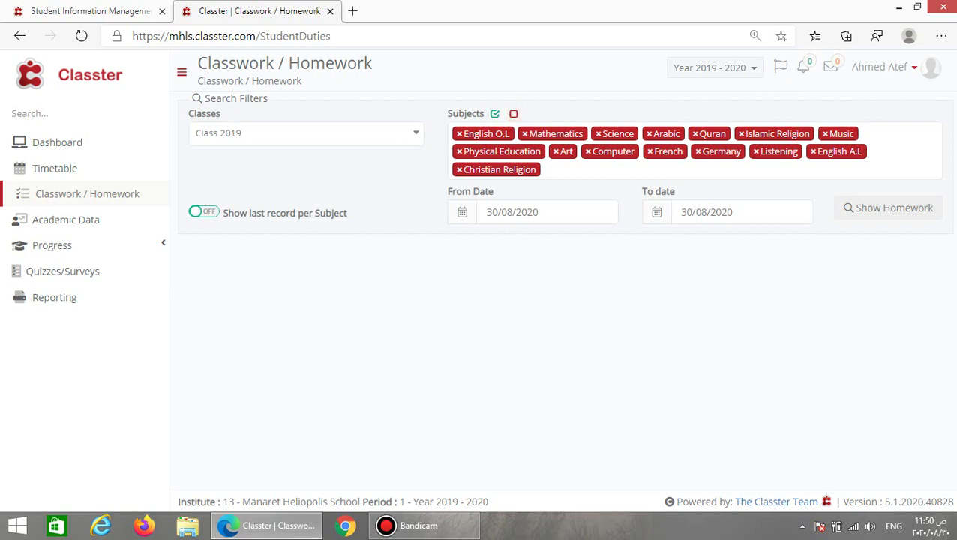
left_click(513, 114)
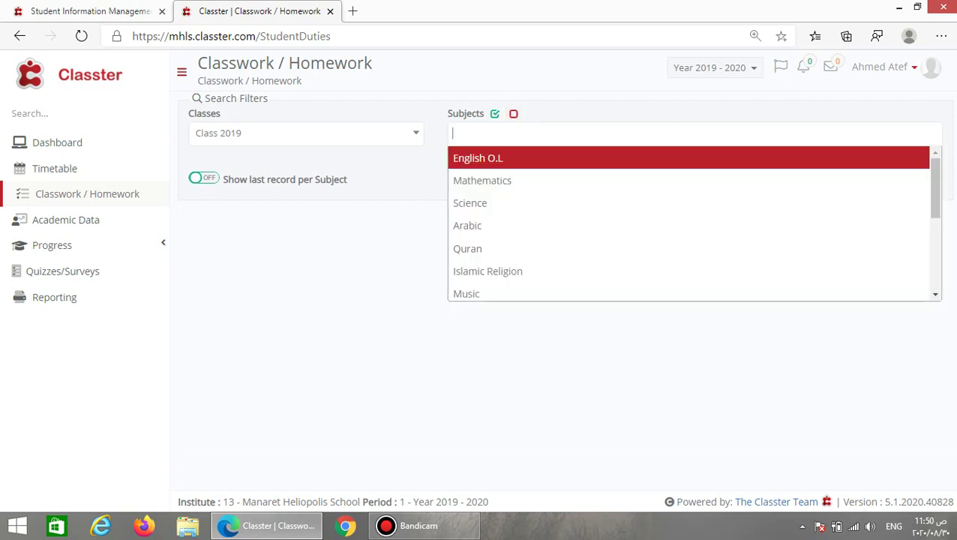
left_click(453, 133)
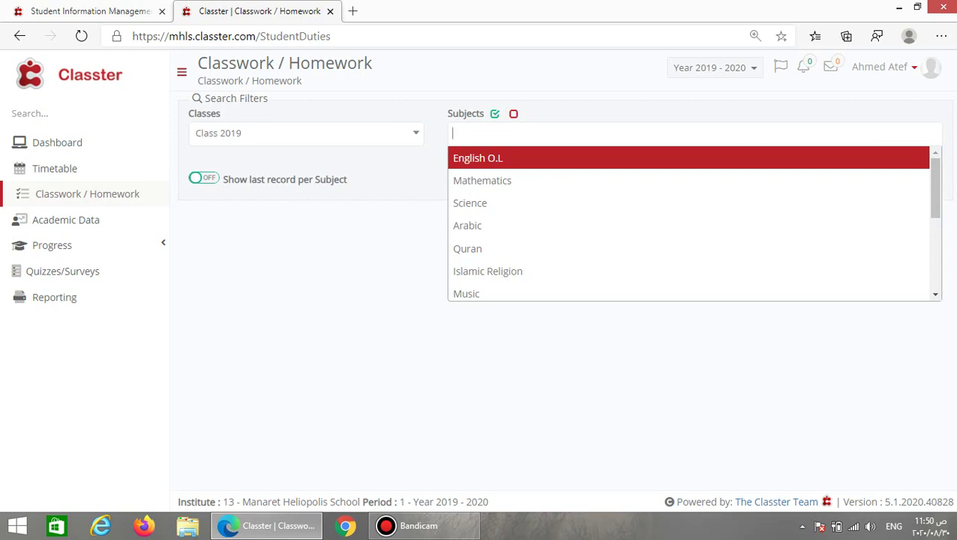
key("Return")
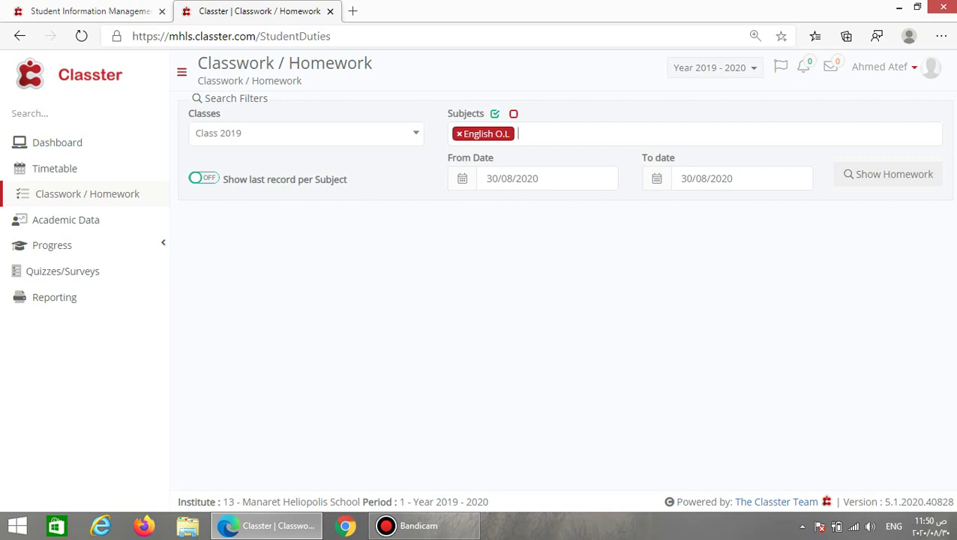
- Set both the from and to dates to 01/09/2020 and show the homework for that day
left_click(525, 179)
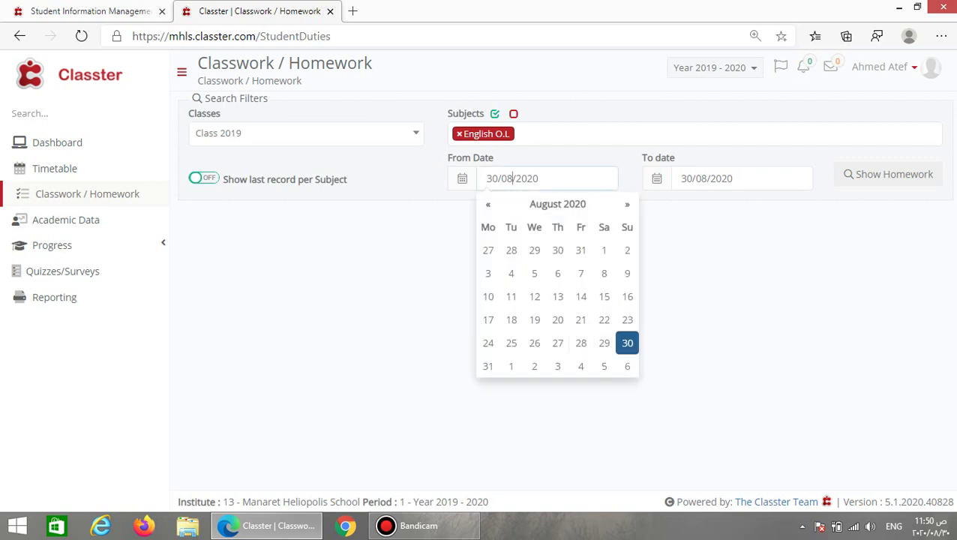
left_click(511, 366)
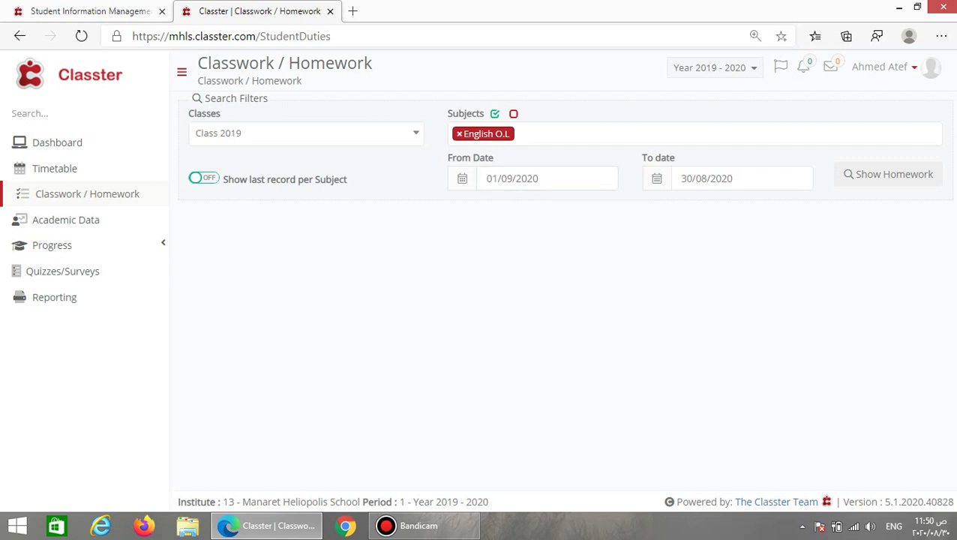
left_click(720, 179)
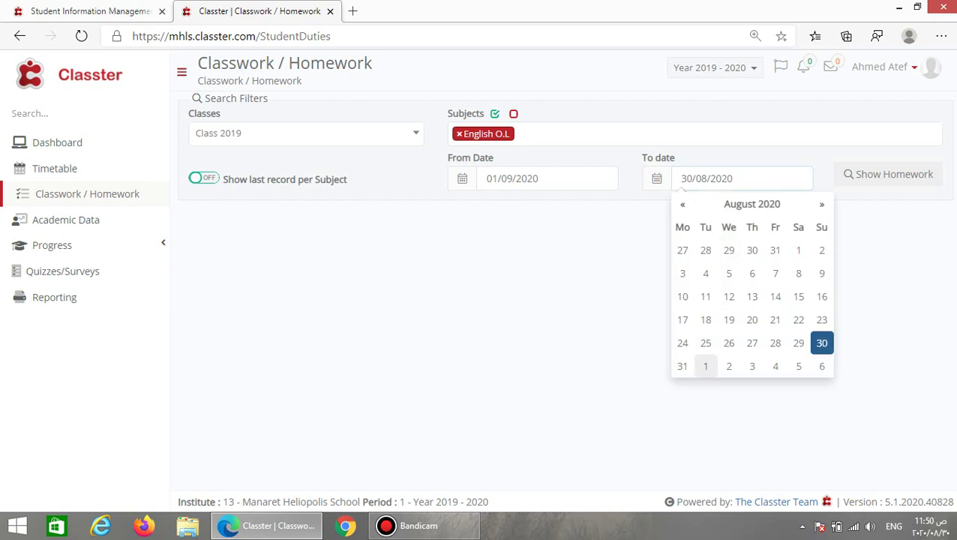
left_click(704, 365)
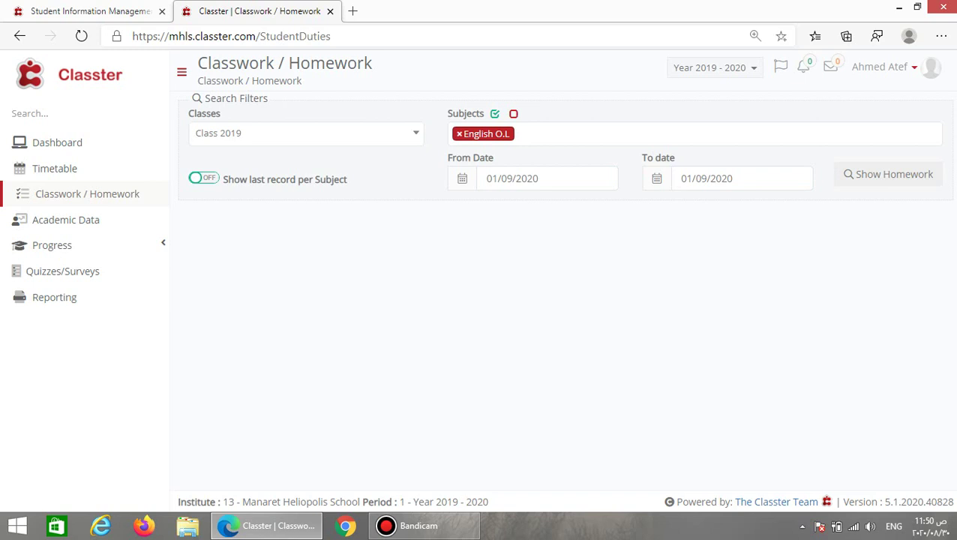
left_click(889, 174)
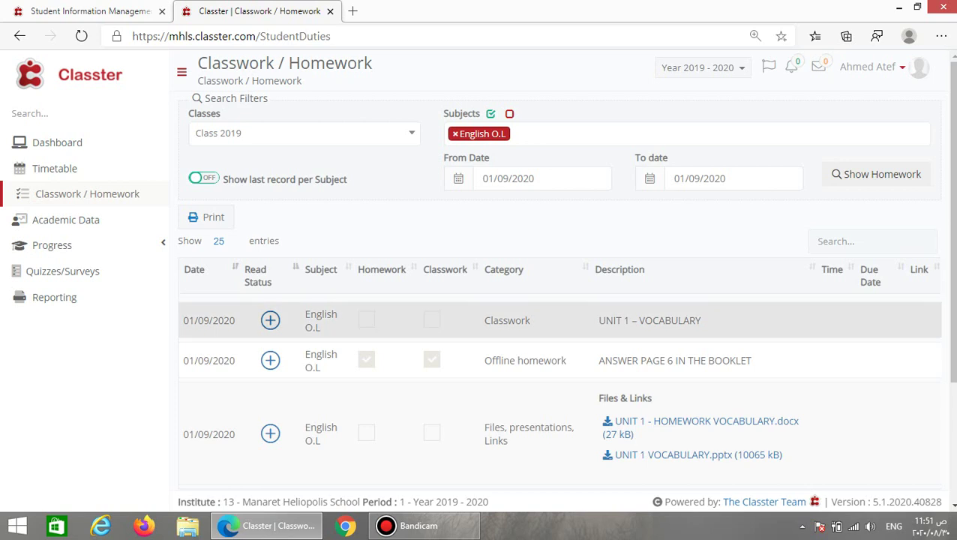
- Save the read status of the "UNIT 1 – VOCABULARY" classwork entry as Done, without a comment
left_click(270, 321)
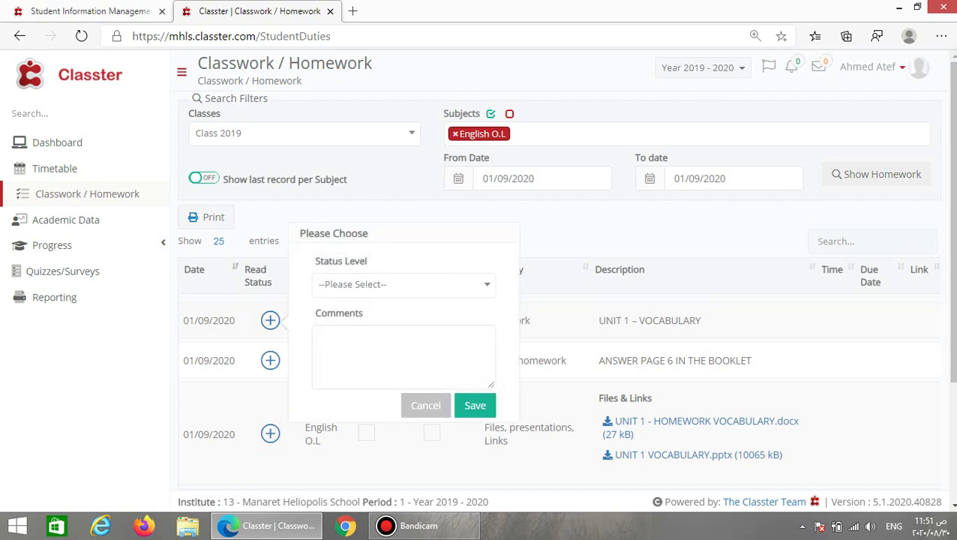
left_click(404, 284)
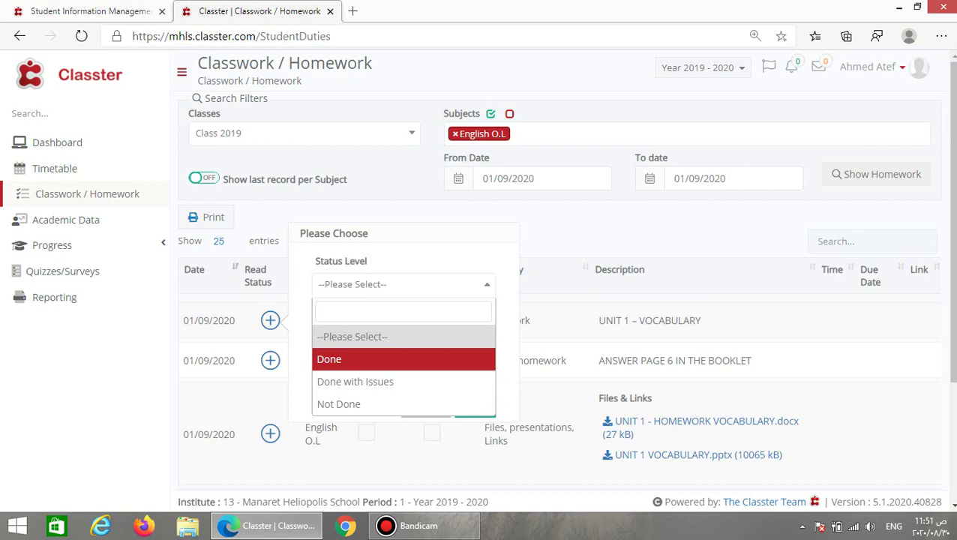
key("Down")
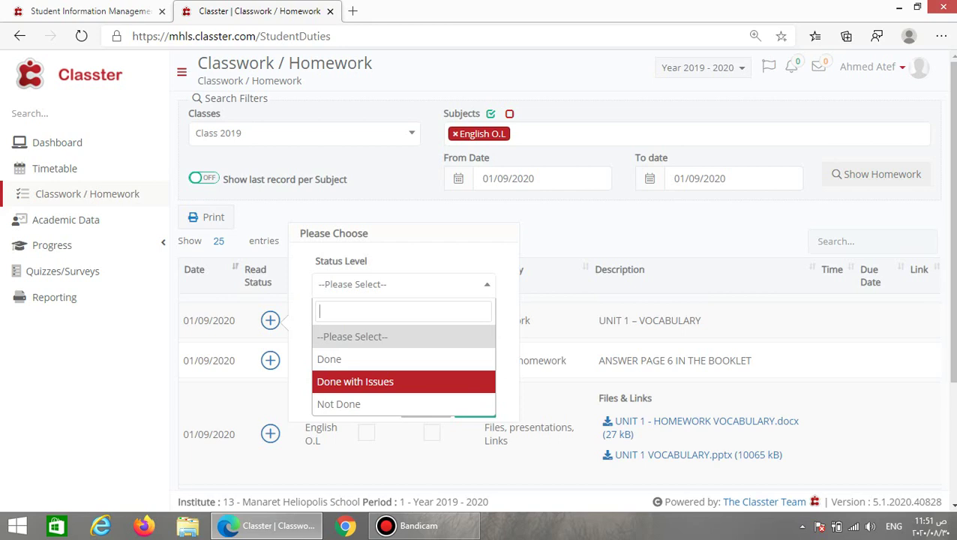
key("Down")
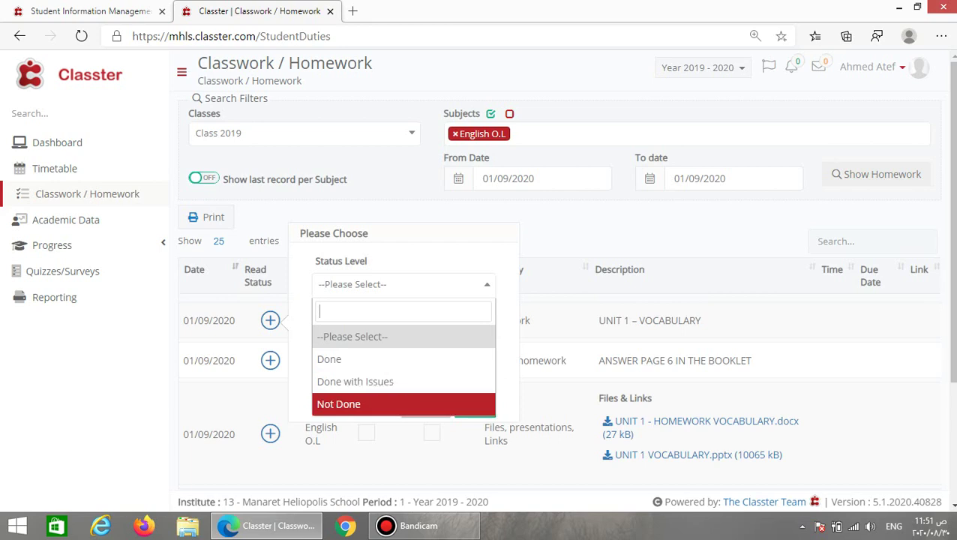
key("Up")
key("Up")
key("Return")
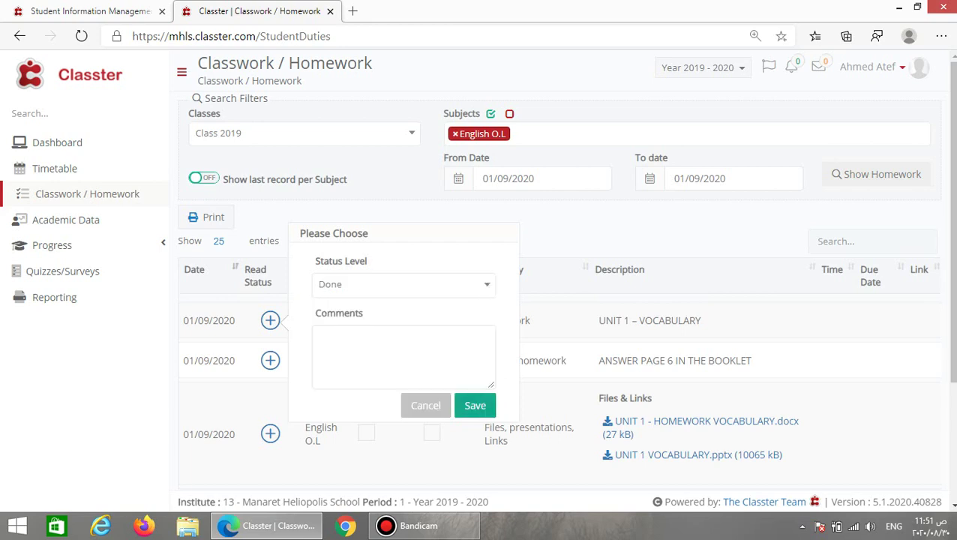
left_click(474, 405)
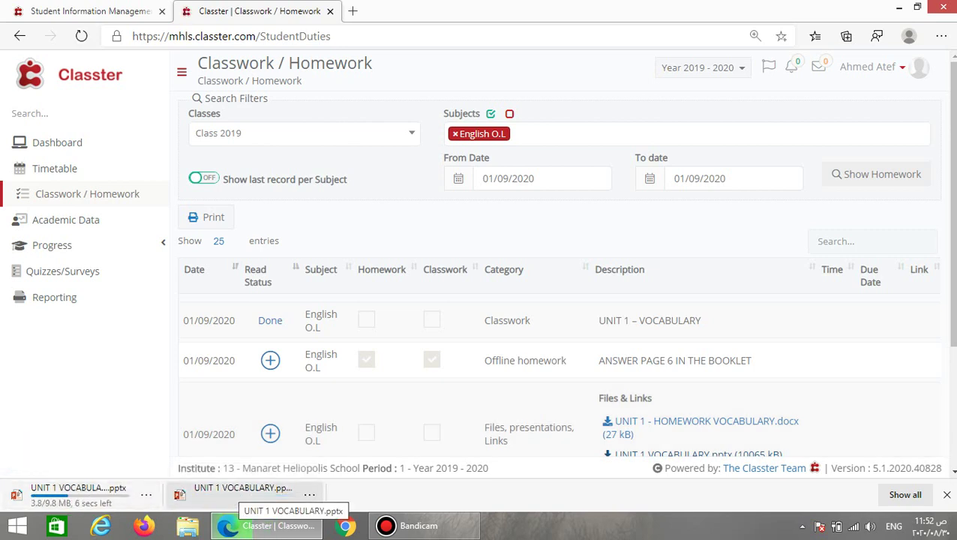
- Open the downloaded UNIT 1 VOCABULARY.pptx in PowerPoint with editing enabled, look through its first seven slides, and close it and the download bar
left_click(241, 495)
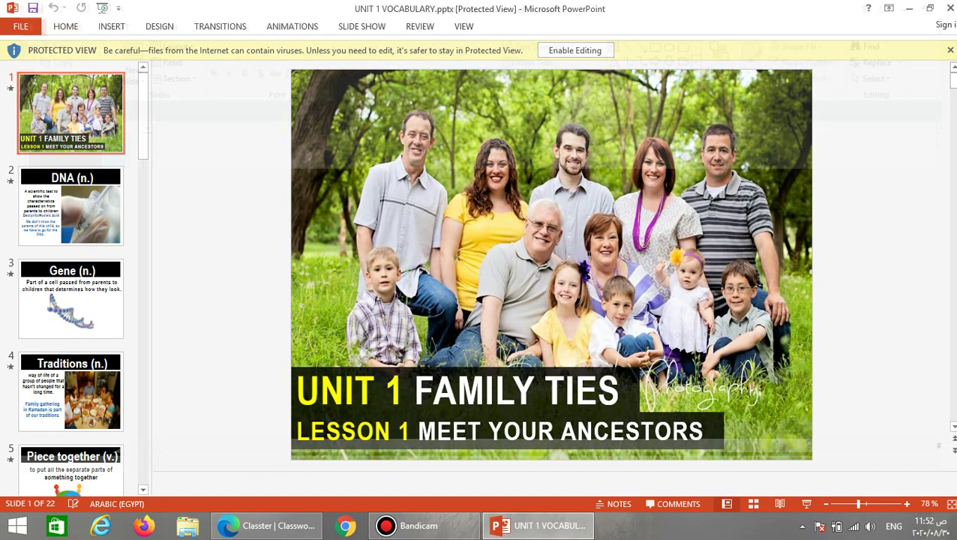
left_click(574, 50)
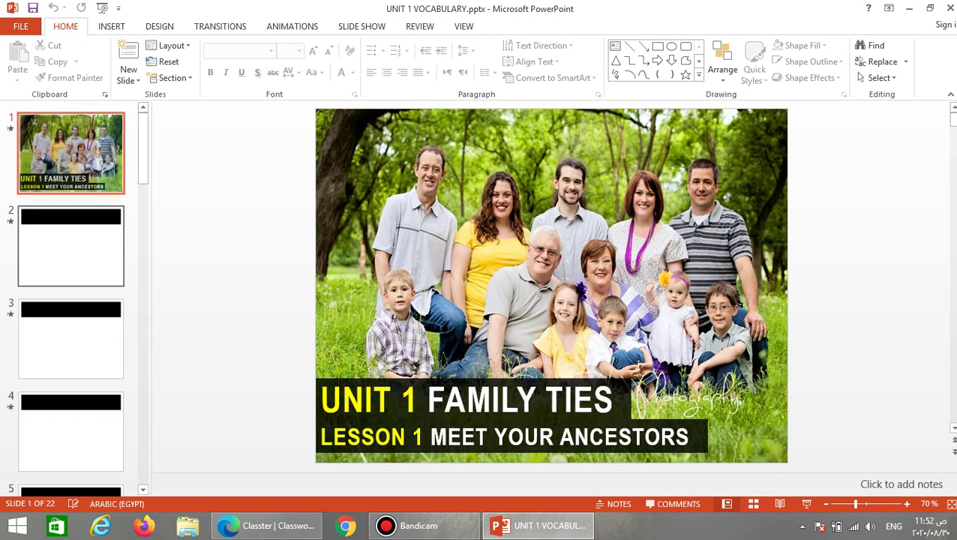
left_click(72, 246)
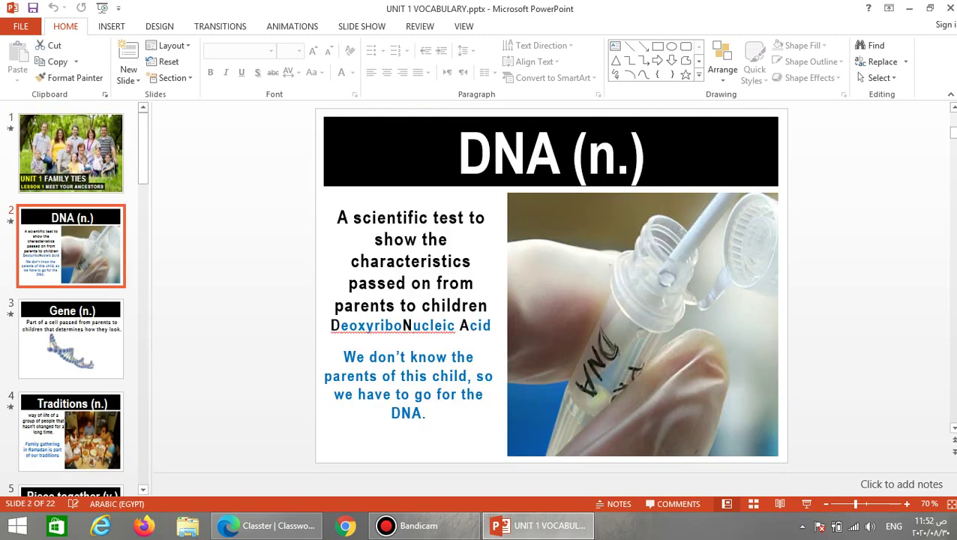
key("Down")
key("Down")
key("Down")
key("Down")
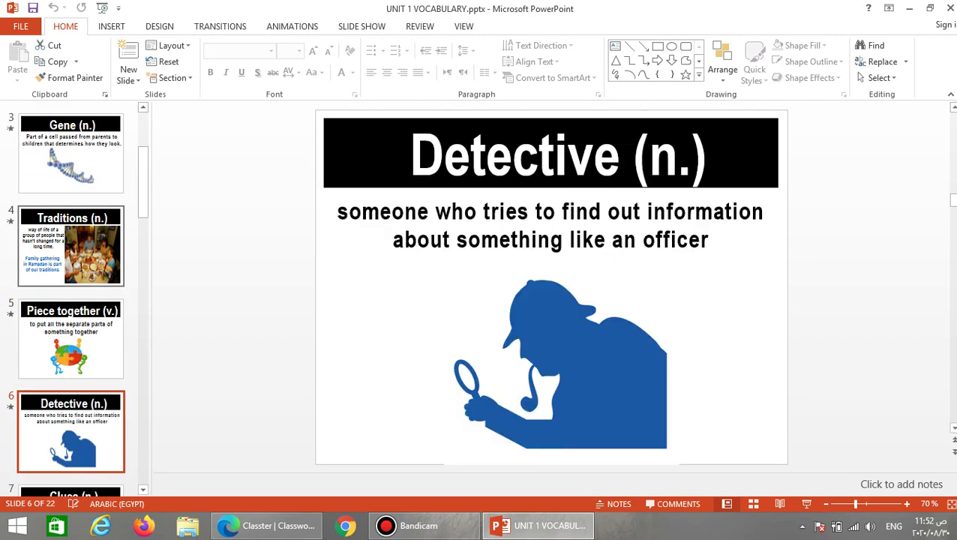
key("Down")
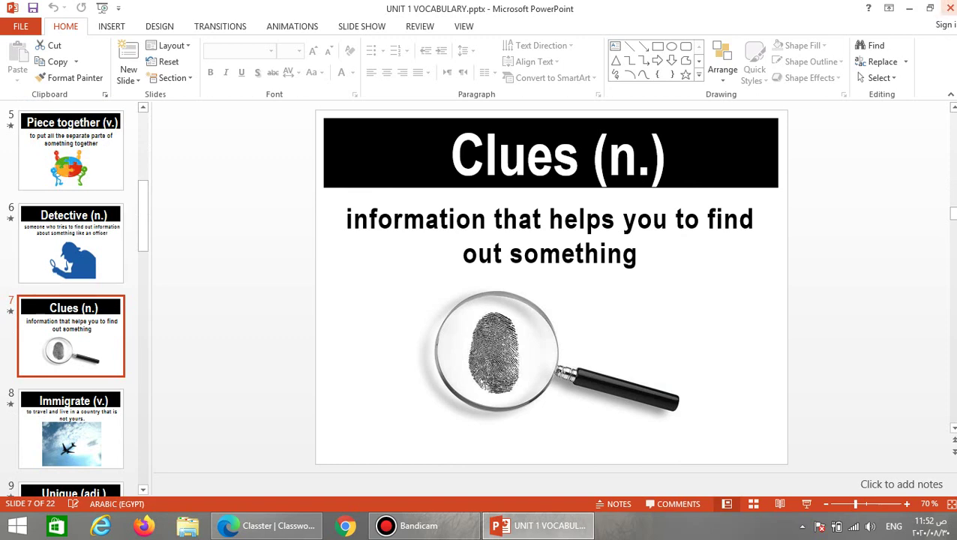
left_click(946, 9)
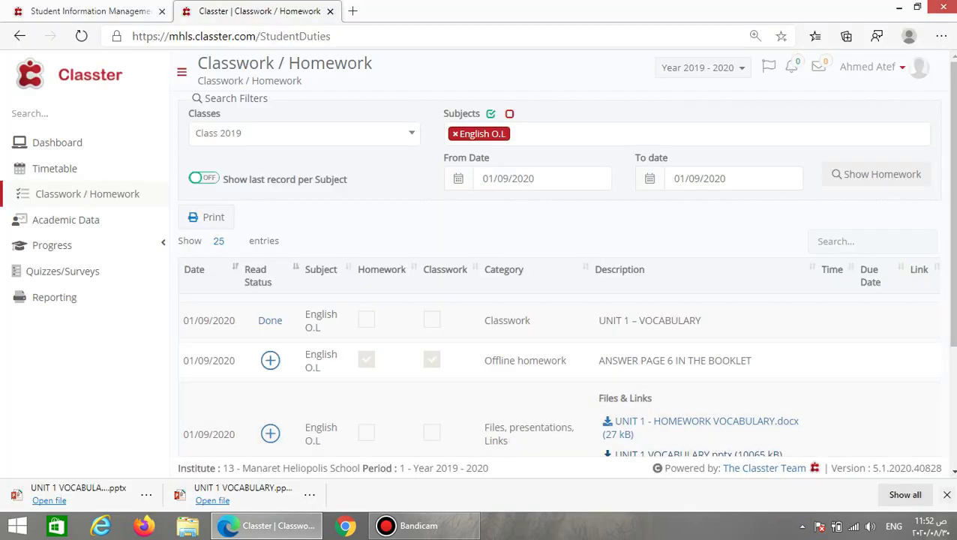
left_click(946, 494)
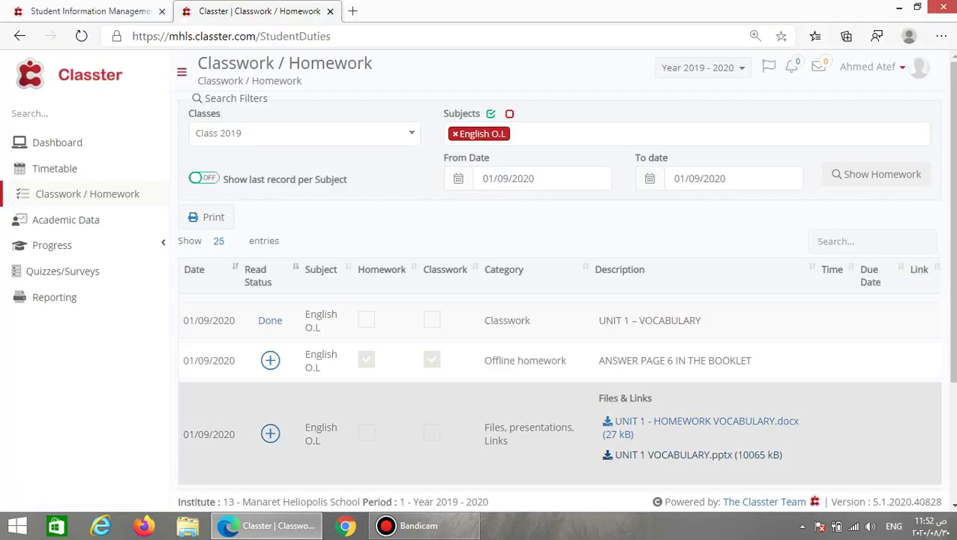
- Download UNIT 1 - HOMEWORK VOCABULARY.docx, view it in Word with editing enabled, and close the document
left_click(707, 420)
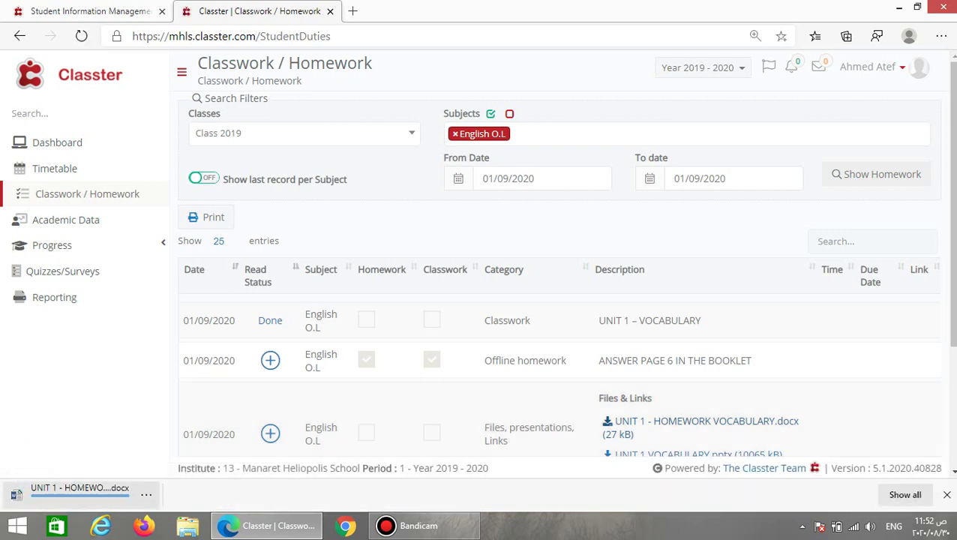
left_click(80, 489)
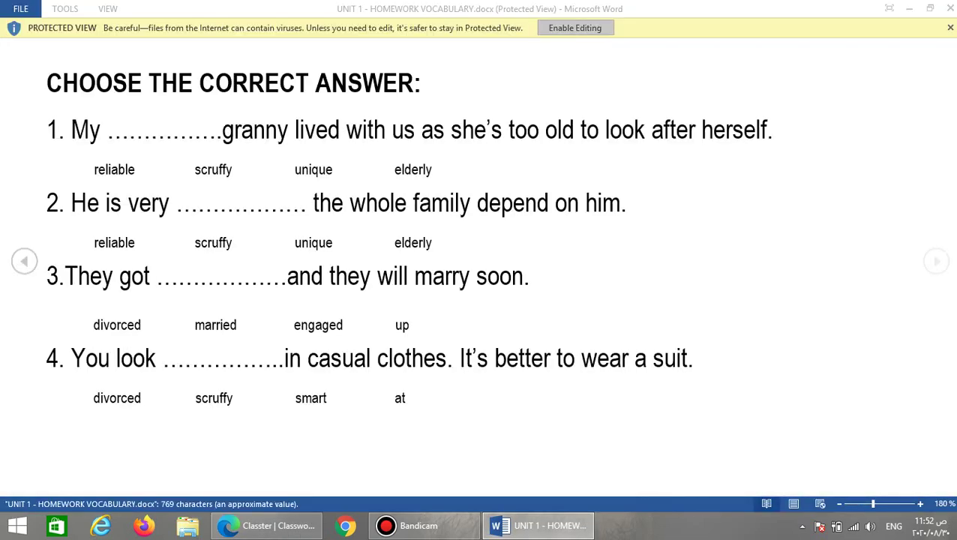
left_click(575, 27)
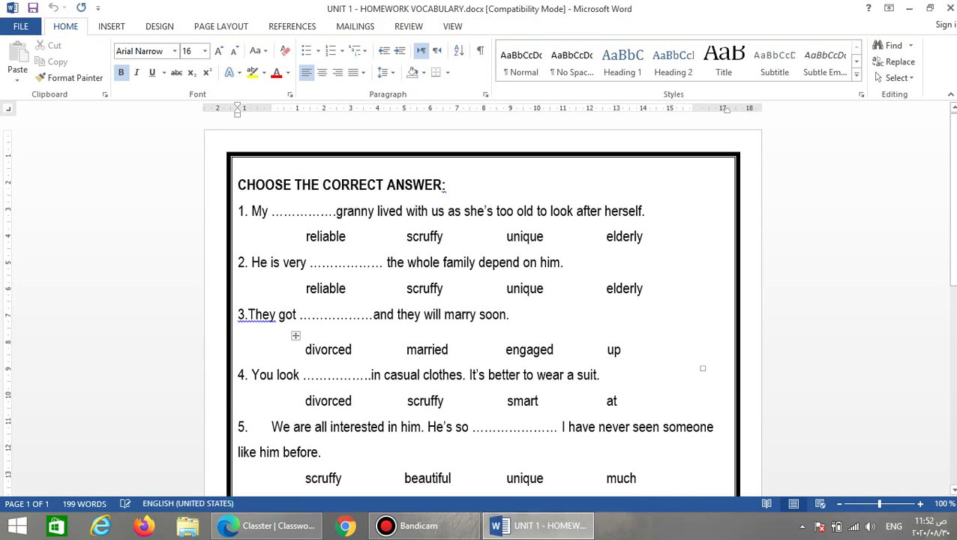
left_click(947, 7)
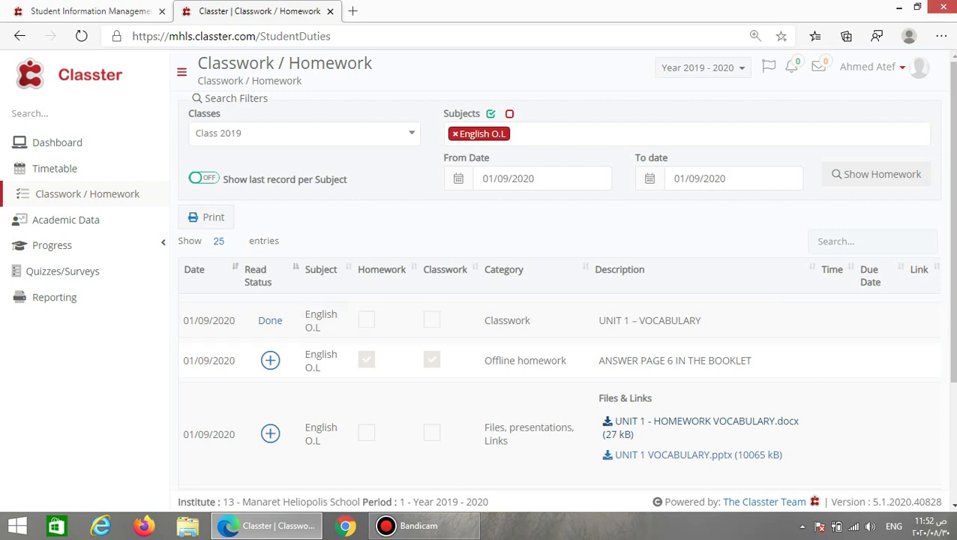
- Replace English O.L with Mathematics in the subject filter and show its homework
left_click(455, 134)
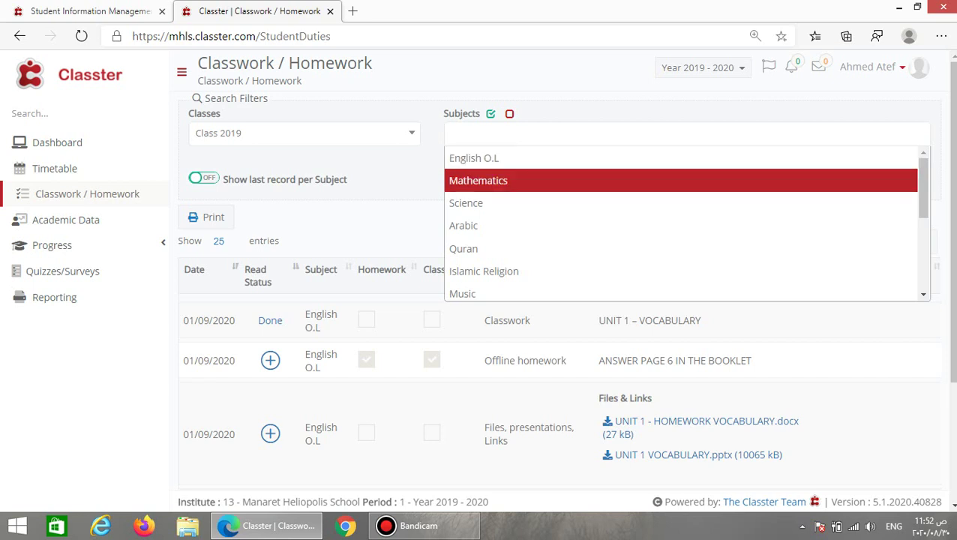
key("Return")
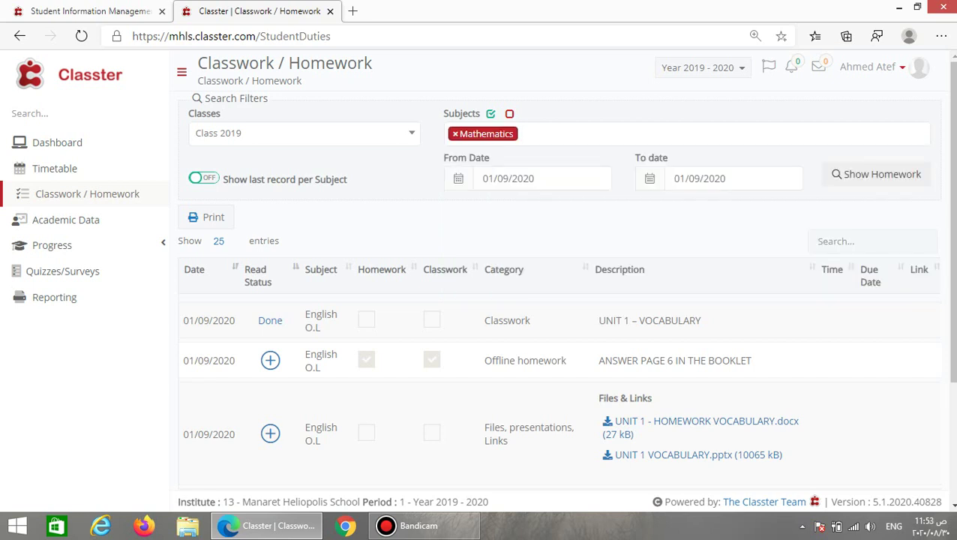
left_click(875, 174)
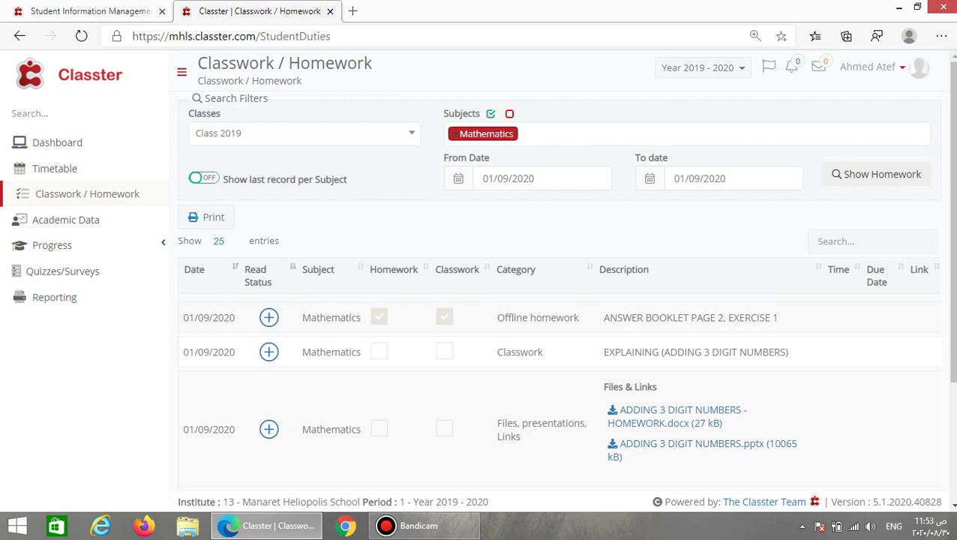
- Change the subject filter from Mathematics to Arabic and show the Arabic homework
left_click(455, 134)
key("Down")
key("Down")
key("Down")
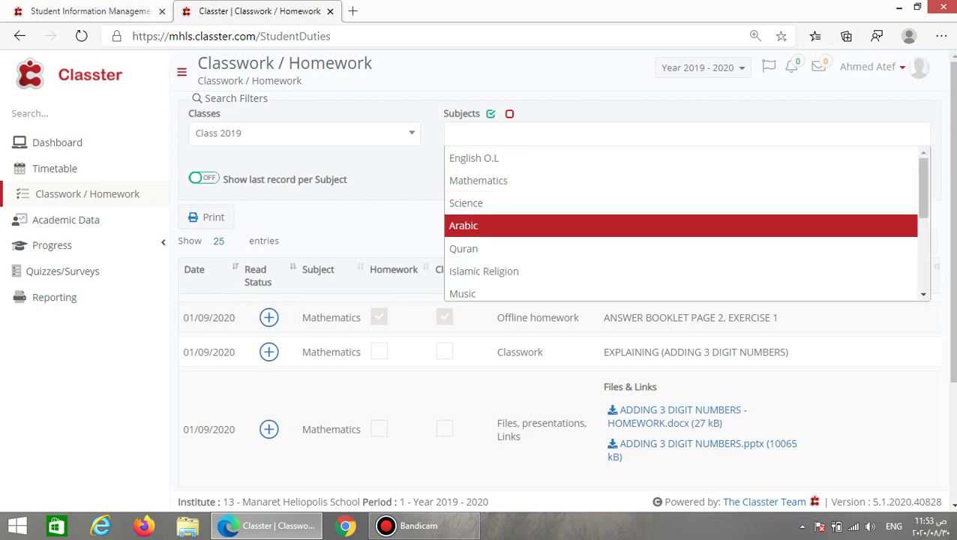
key("Return")
left_click(889, 174)
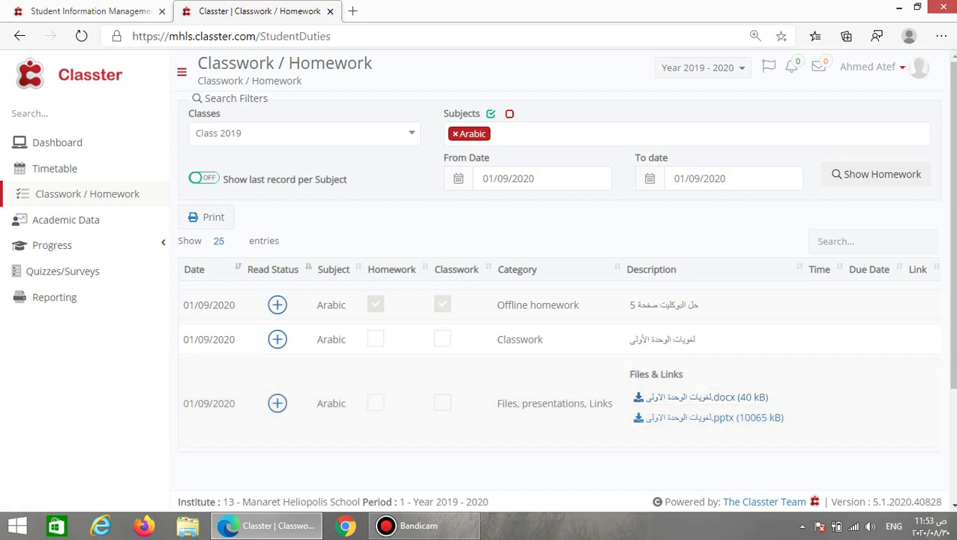
- Add English O.L and Mathematics to the subject filter alongside Arabic and show the homework for all three subjects
left_click(525, 133)
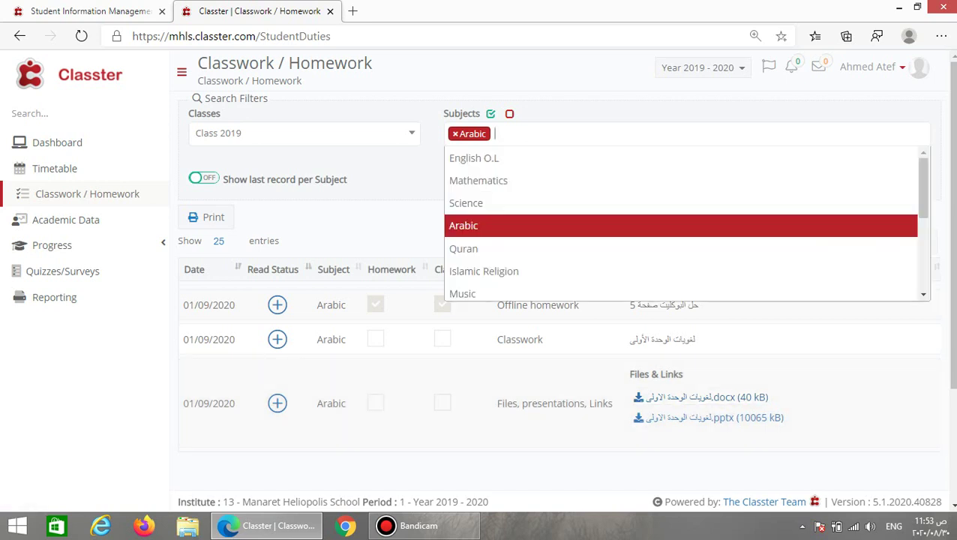
left_click(474, 158)
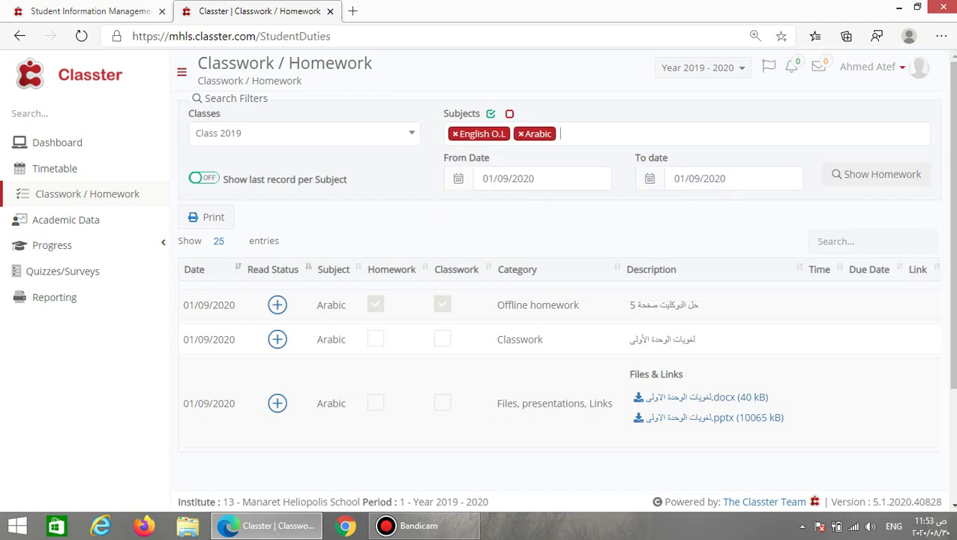
left_click(675, 133)
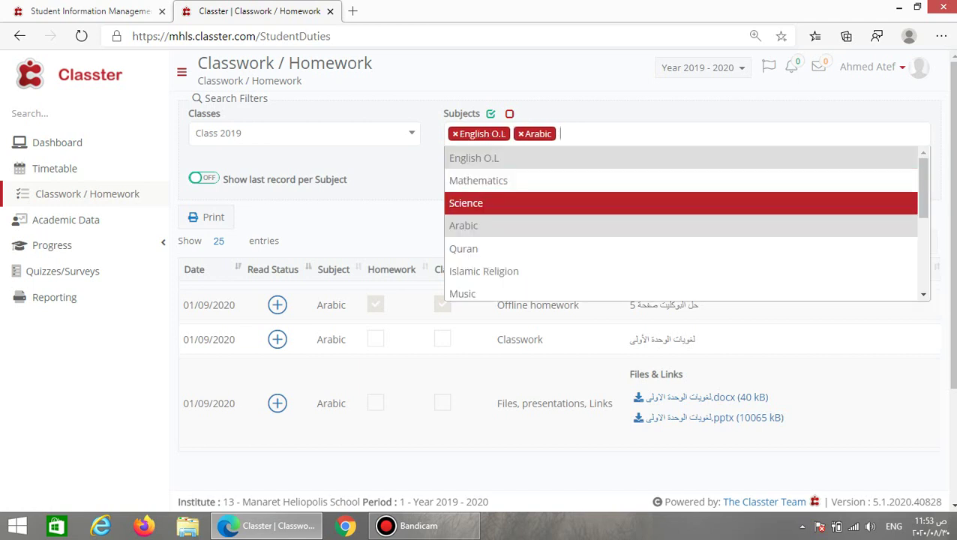
left_click(478, 180)
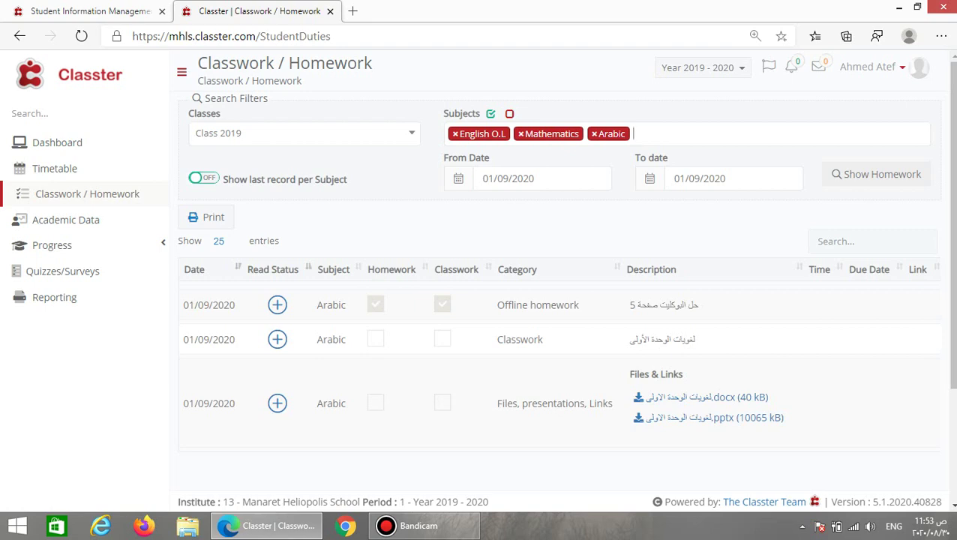
left_click(876, 174)
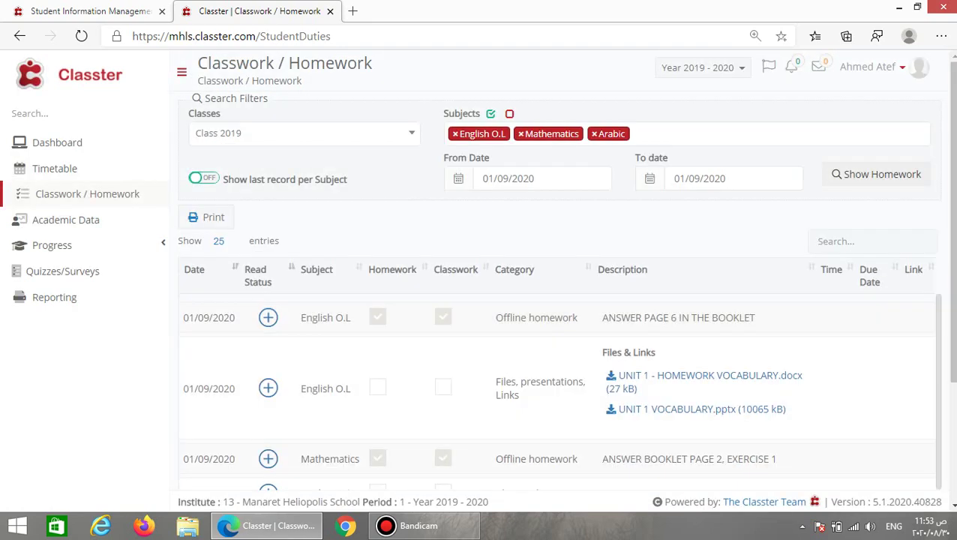
- Look through the English O.L, Mathematics and Arabic homework entries down to the end of the list and back
scroll(559, 289, "down", 3)
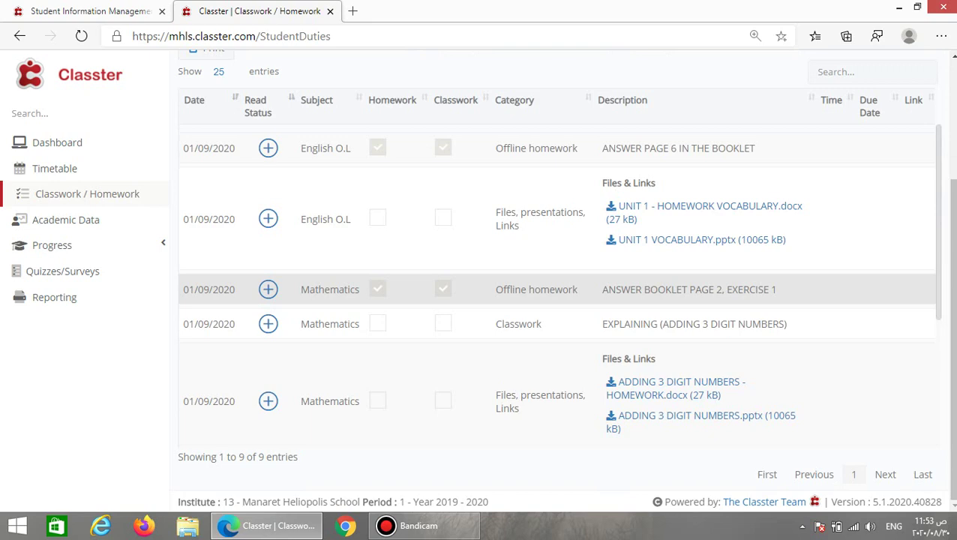
scroll(558, 289, "up", 3)
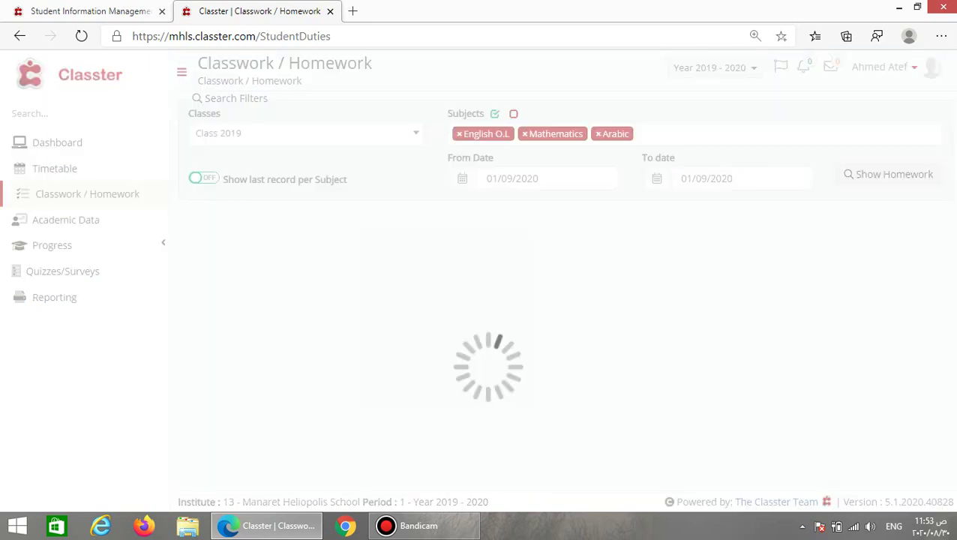
scroll(566, 266, "down", 1)
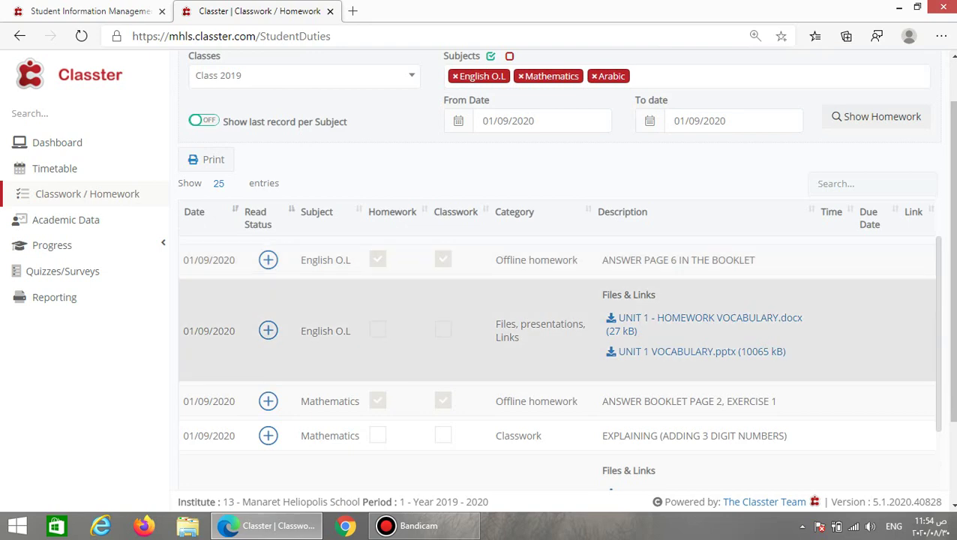
scroll(555, 401, "down", 3)
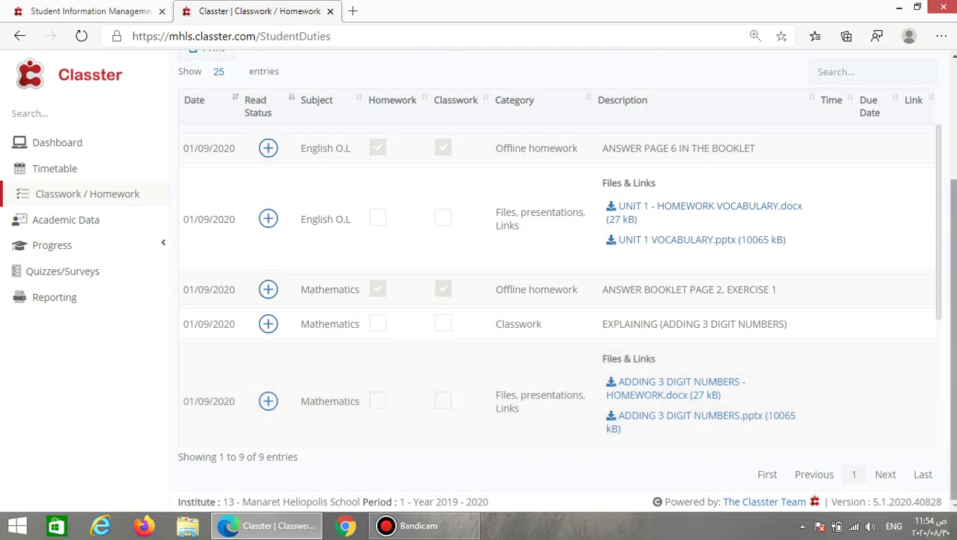
scroll(559, 285, "down", 4)
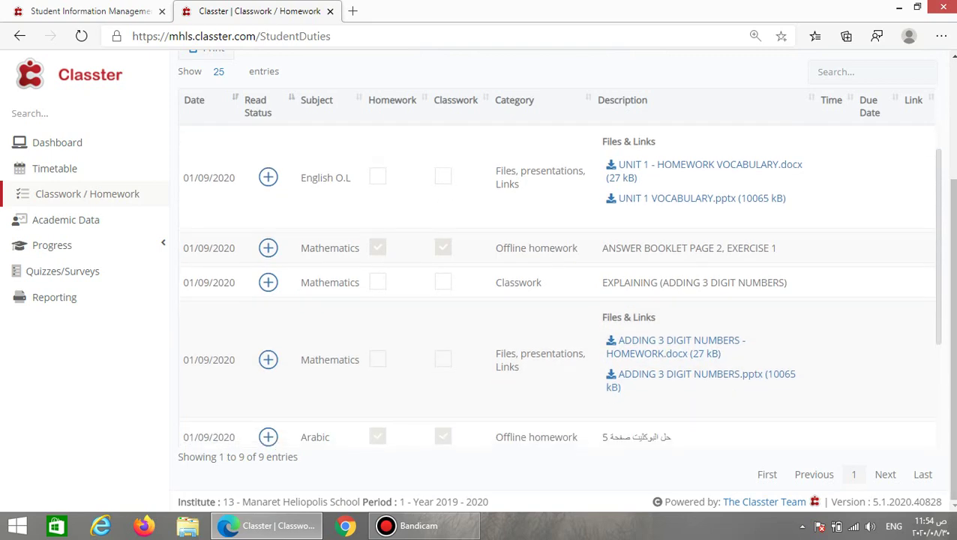
scroll(559, 428, "down", 3)
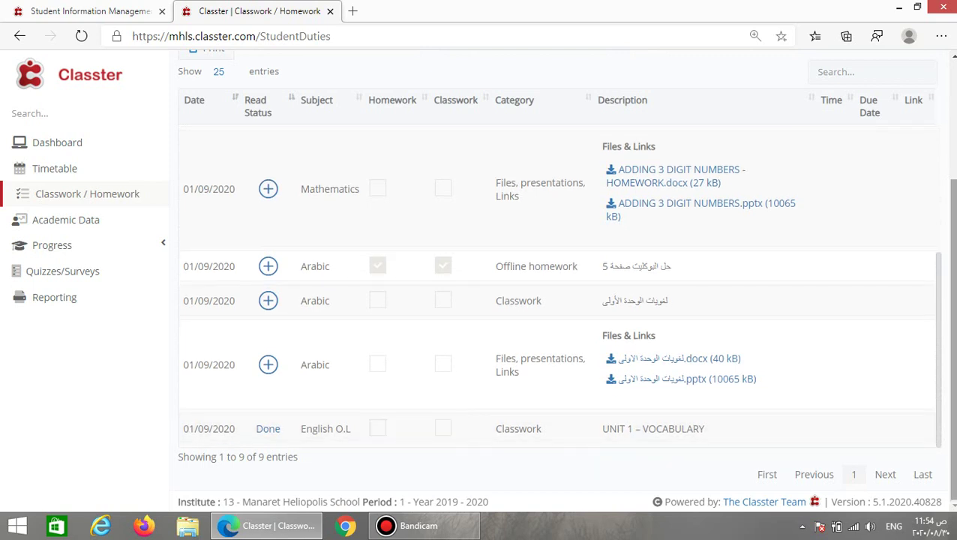
scroll(559, 285, "up", 6)
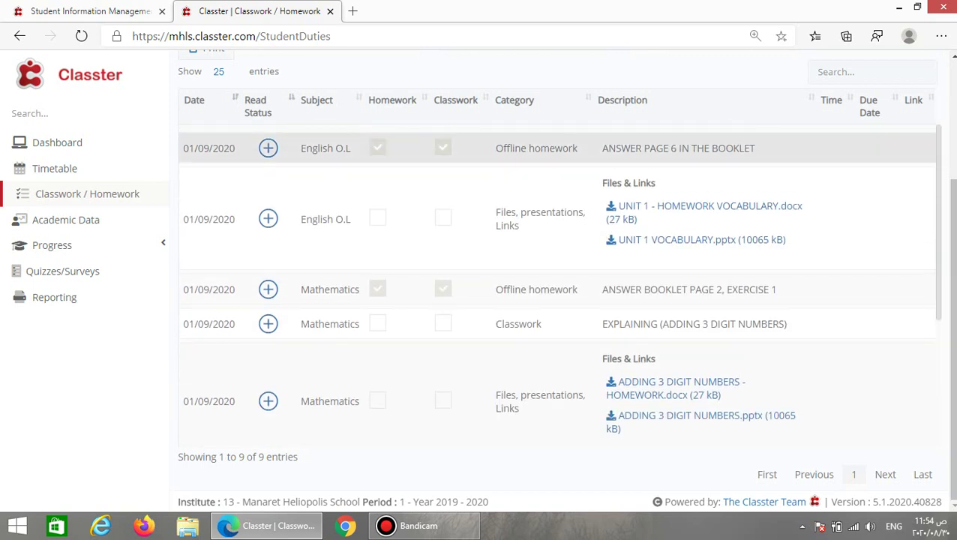
- Reset the Classwork / Homework filters and show homework for all classes and subjects with both dates set to 01/09/2020
left_click(103, 193)
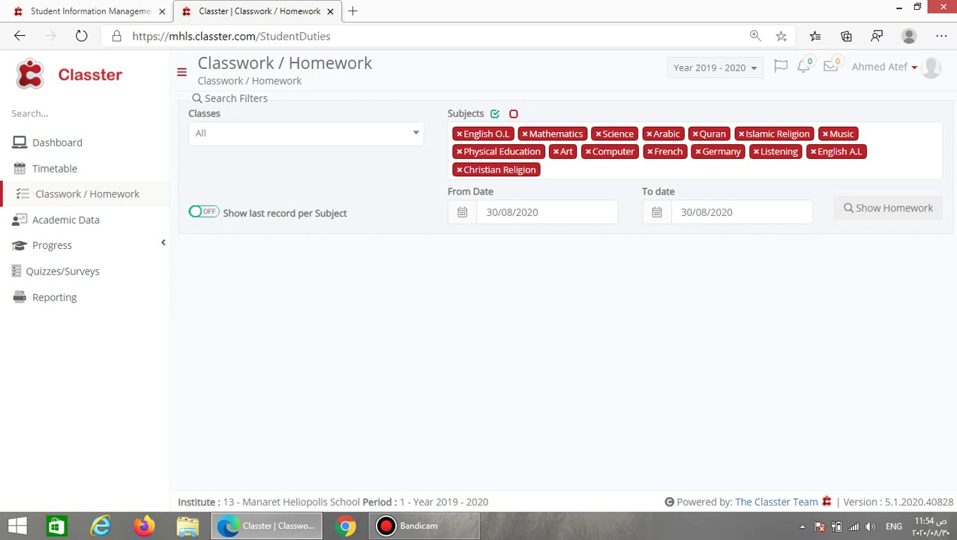
left_click(540, 212)
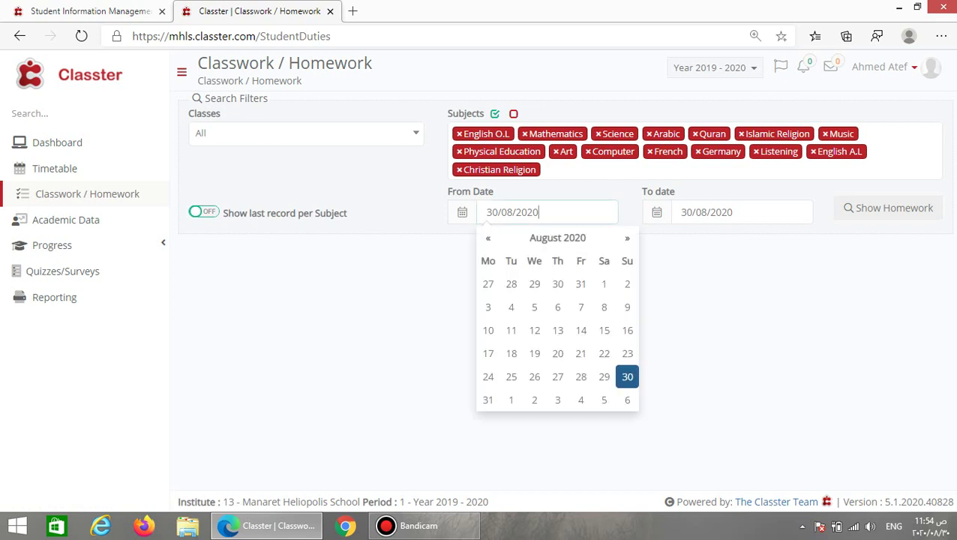
left_click(511, 400)
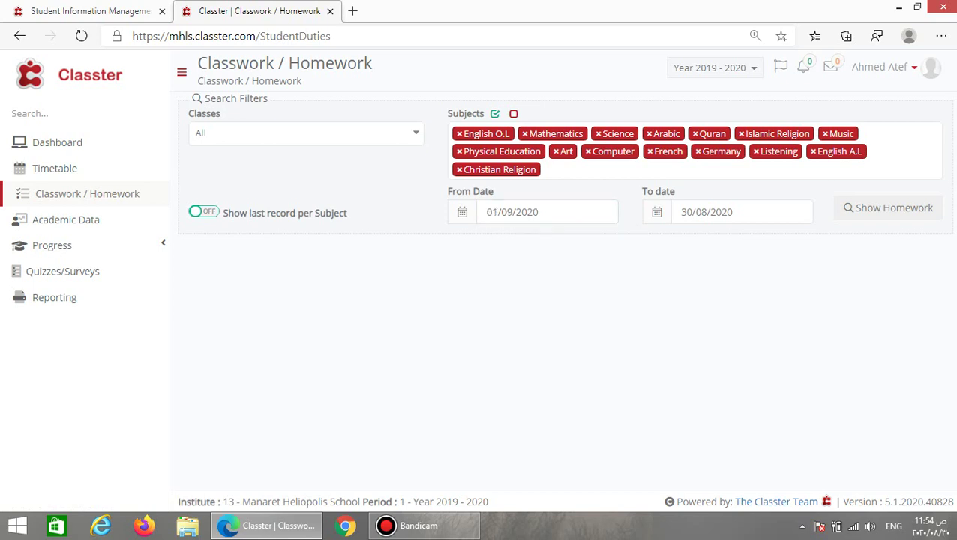
left_click(742, 212)
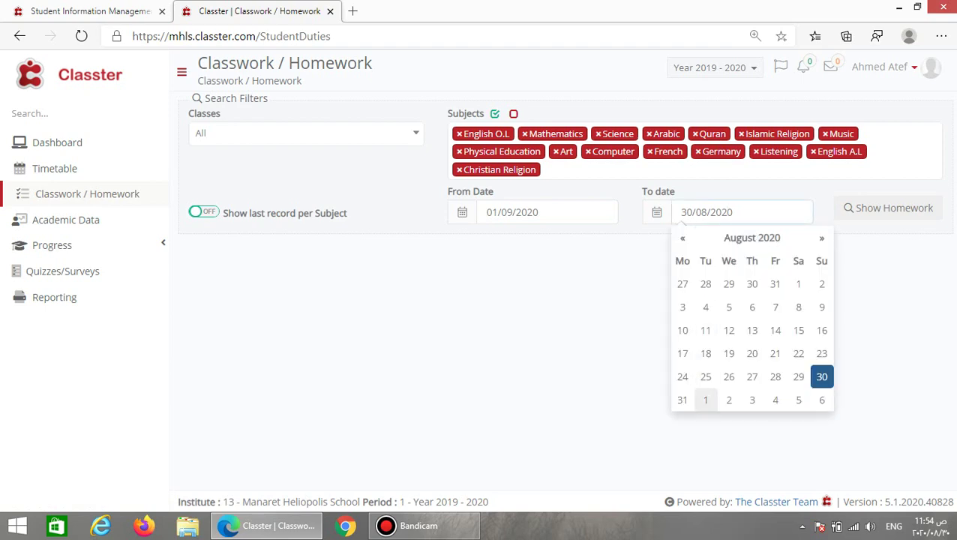
left_click(706, 399)
left_click(888, 208)
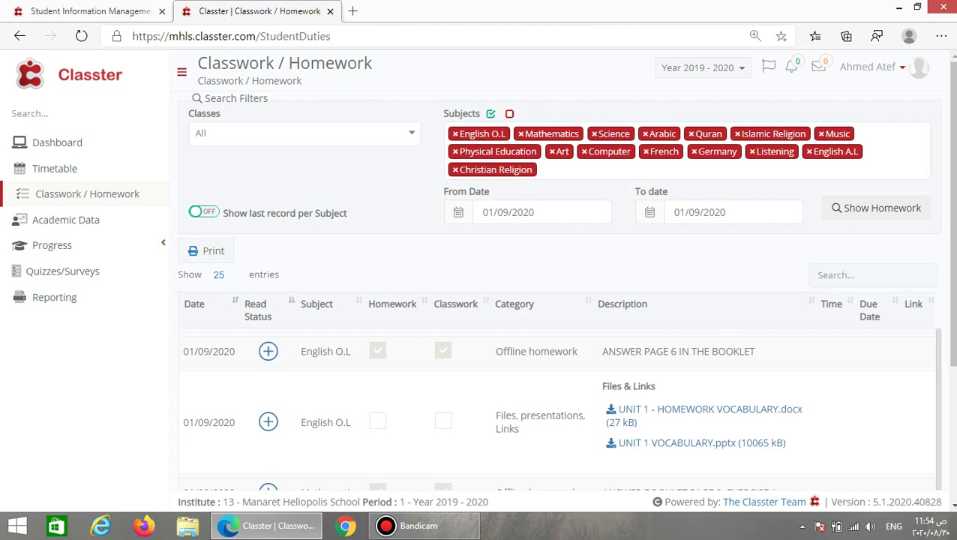
- Set the From Date filter to 30/09/2020 and show the homework for all subjects
left_click(525, 212)
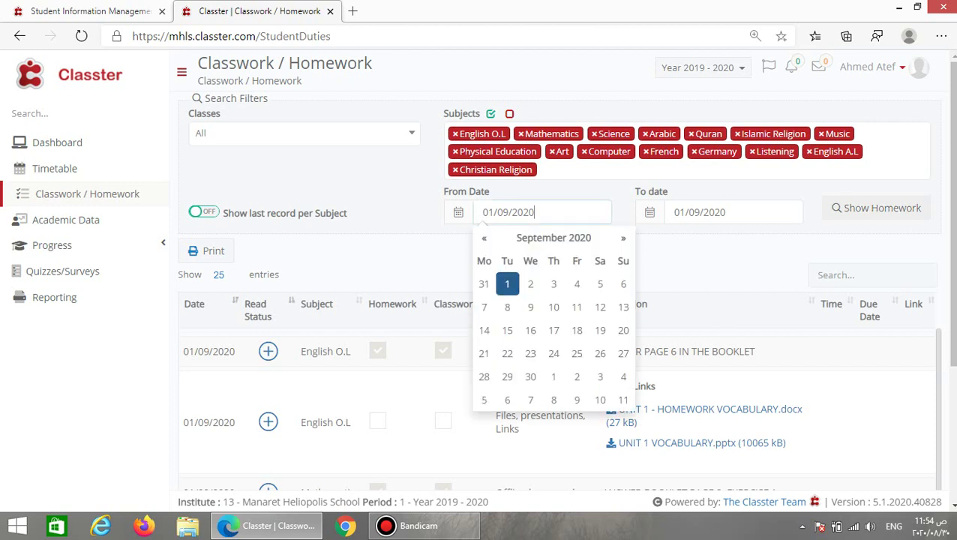
left_click(530, 377)
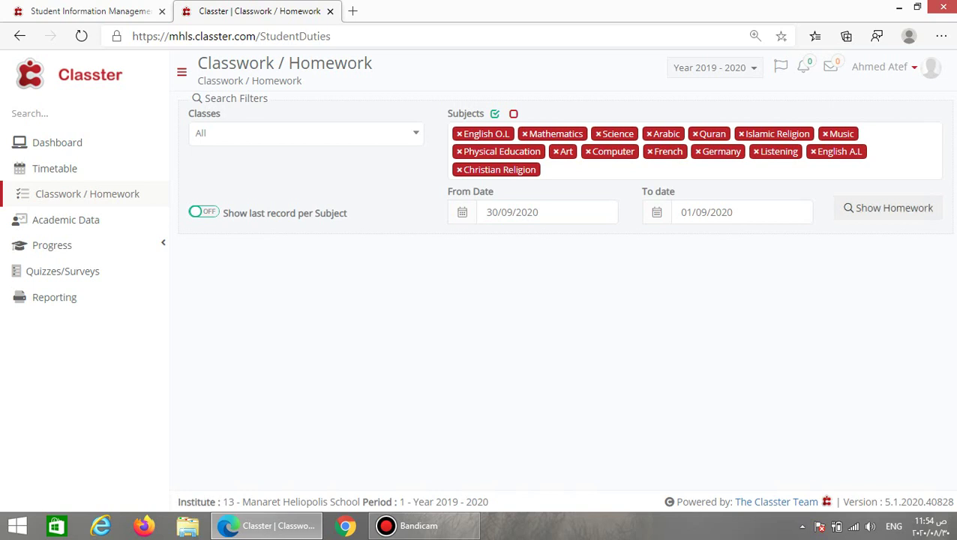
left_click(888, 208)
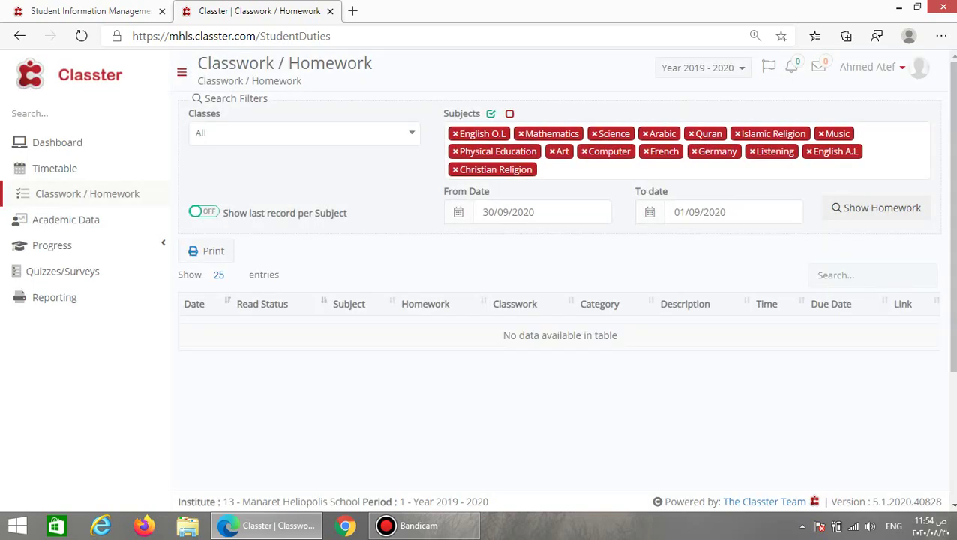
left_click(528, 212)
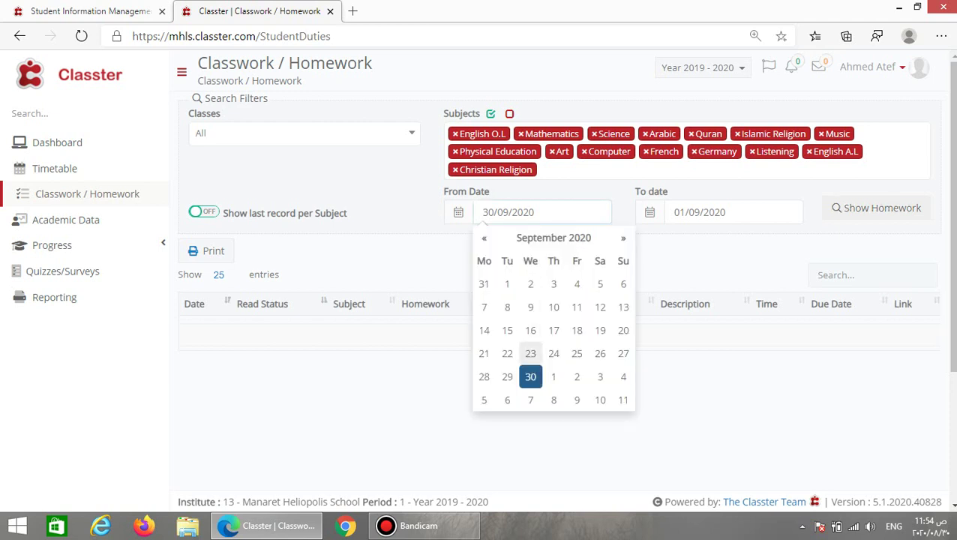
key("Escape")
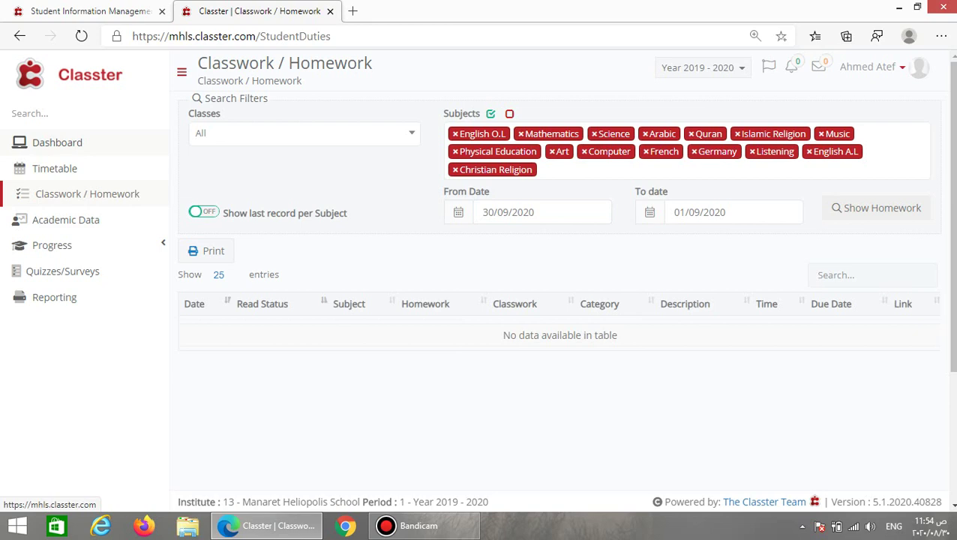
- Go back to the student Dashboard page
left_click(57, 142)
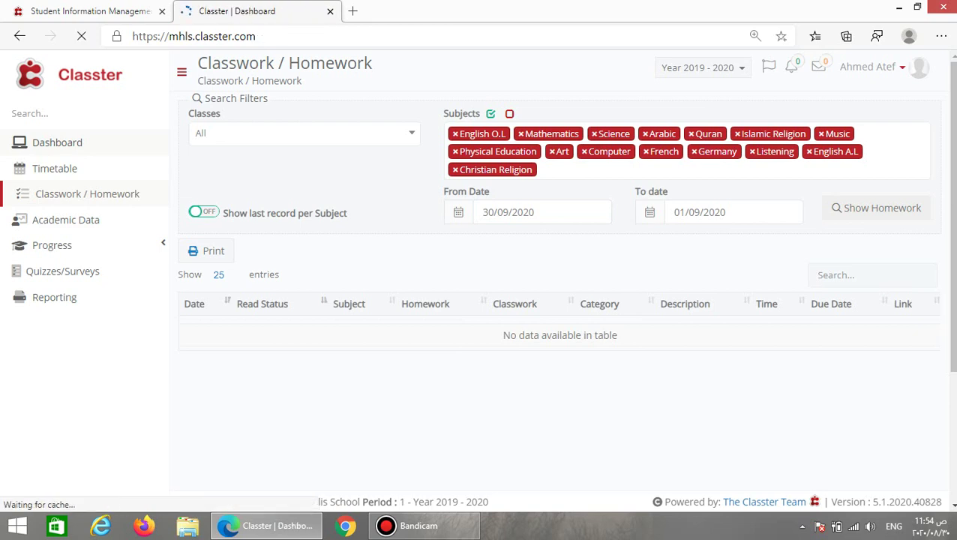